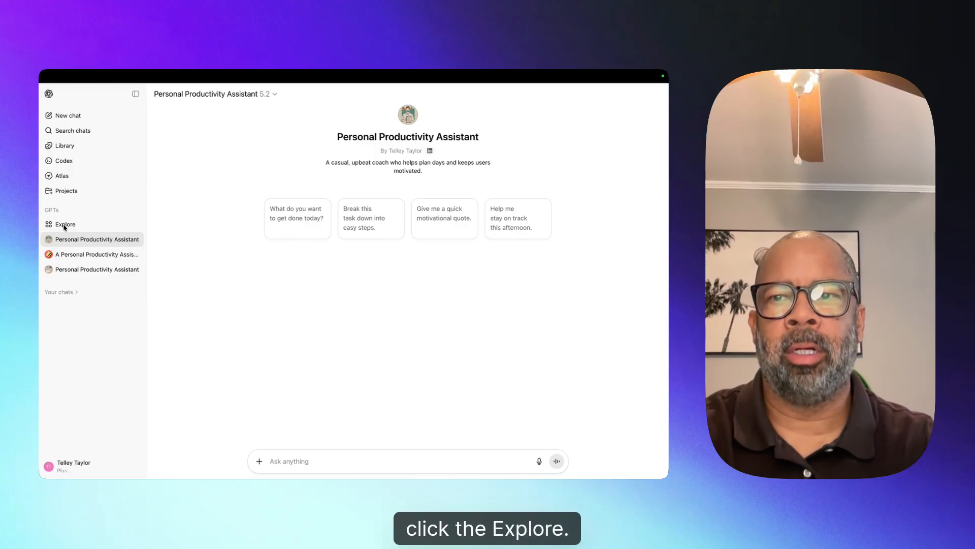
# Step: Start a new custom GPT from the Explore GPTs page and switch to its conversational Create builder
pyautogui.click(64, 225)
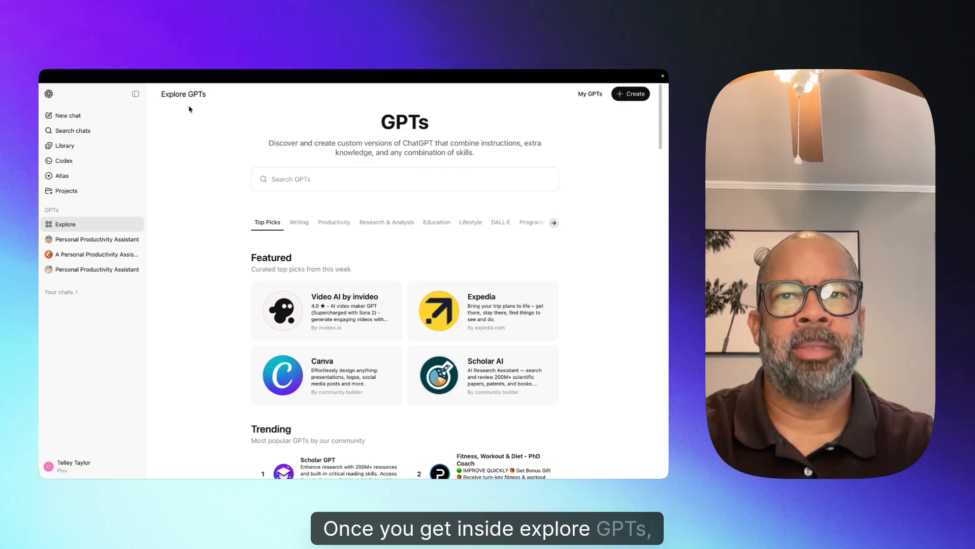
pyautogui.click(630, 95)
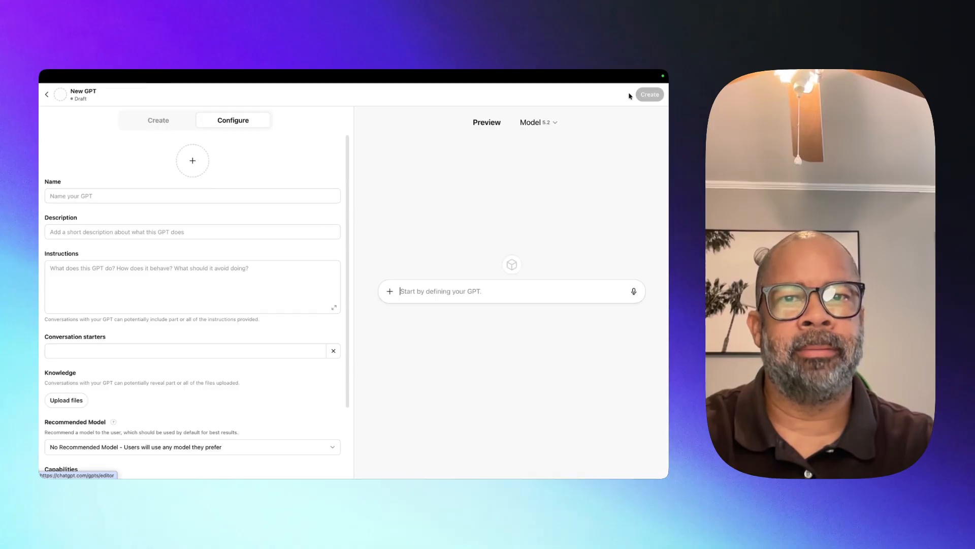
pyautogui.click(163, 119)
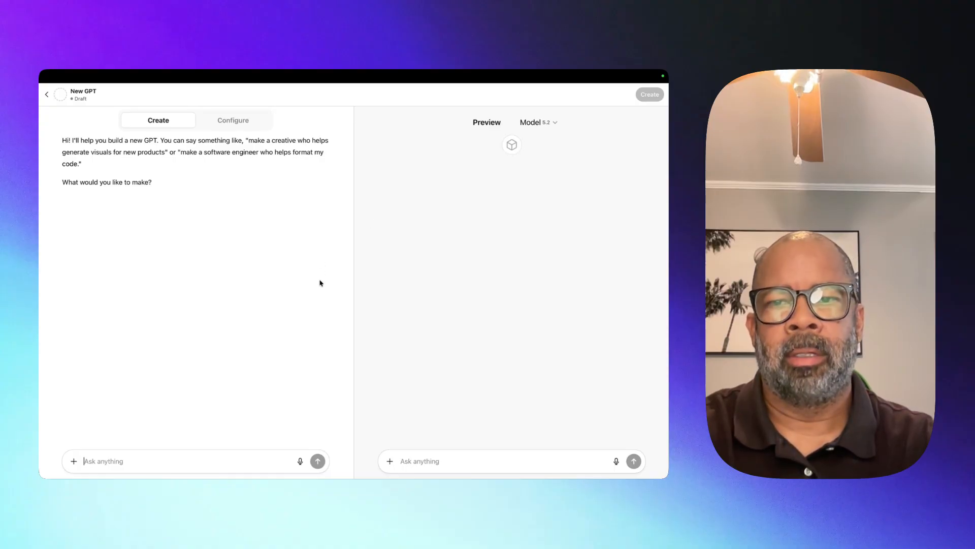
# Step: Tell the GPT builder to make a "Personal Productivity Assistant"
pyautogui.rightClick(89, 462)
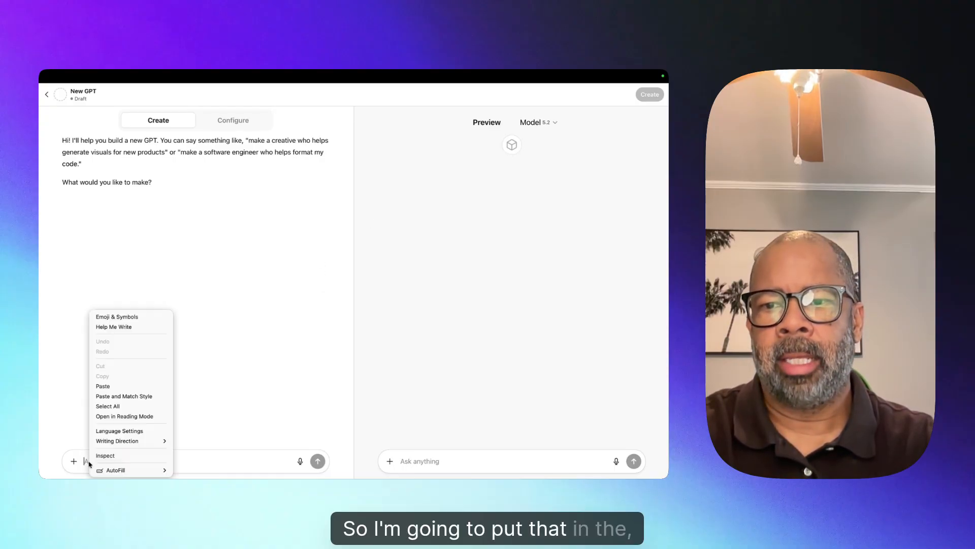
pyautogui.click(104, 386)
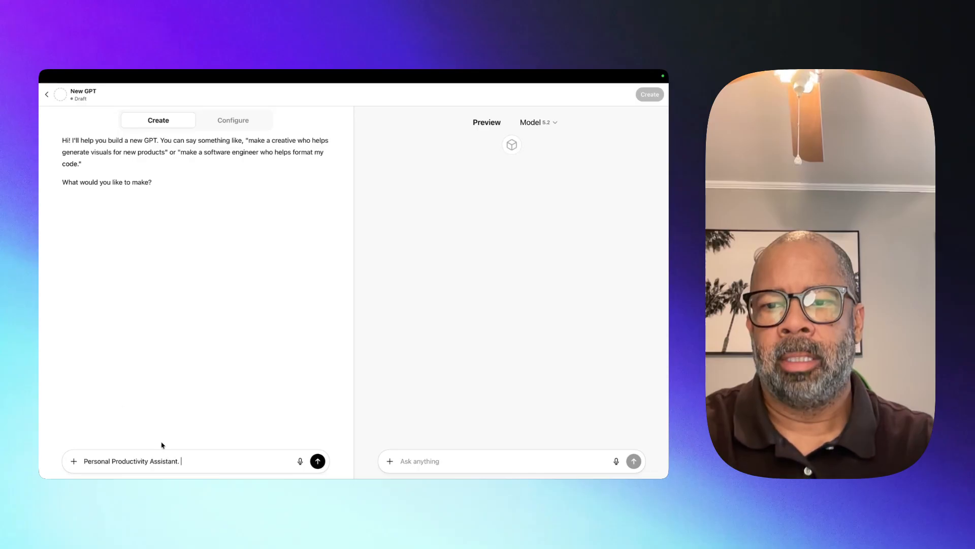
pyautogui.press('BackSpace')
pyautogui.press('BackSpace')
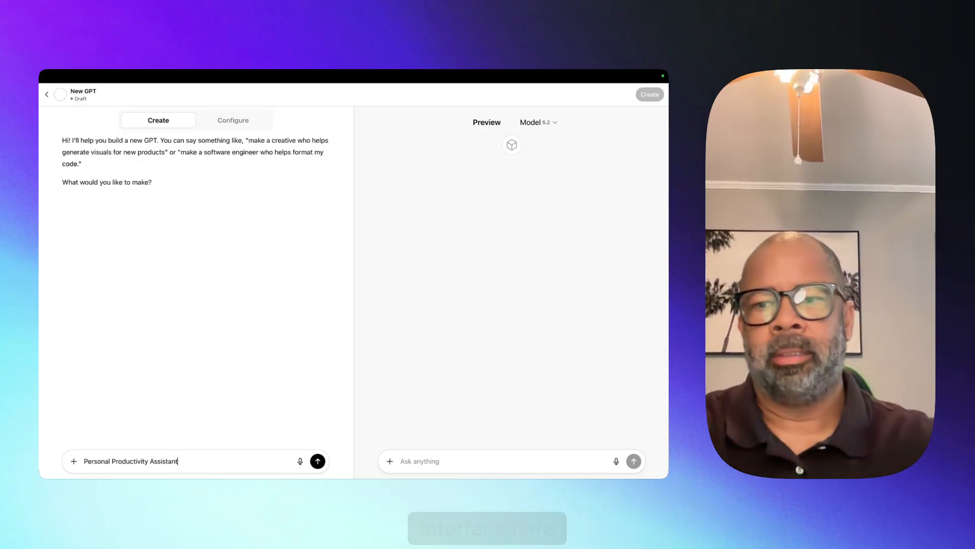
pyautogui.click(318, 462)
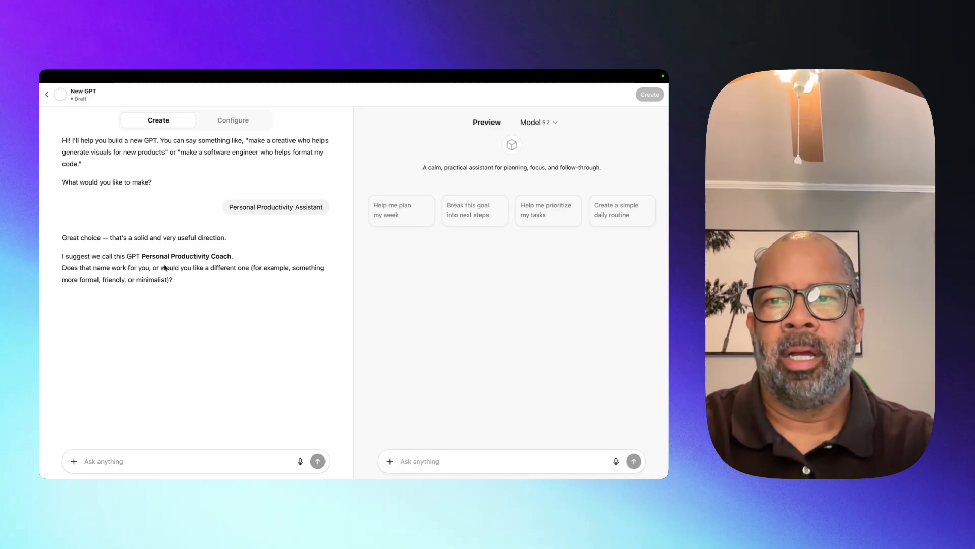
# Step: Reply to the builder's naming question with the name "Personal Productivity Assistant" for the GPT
pyautogui.click(82, 461)
pyautogui.rightClick(90, 461)
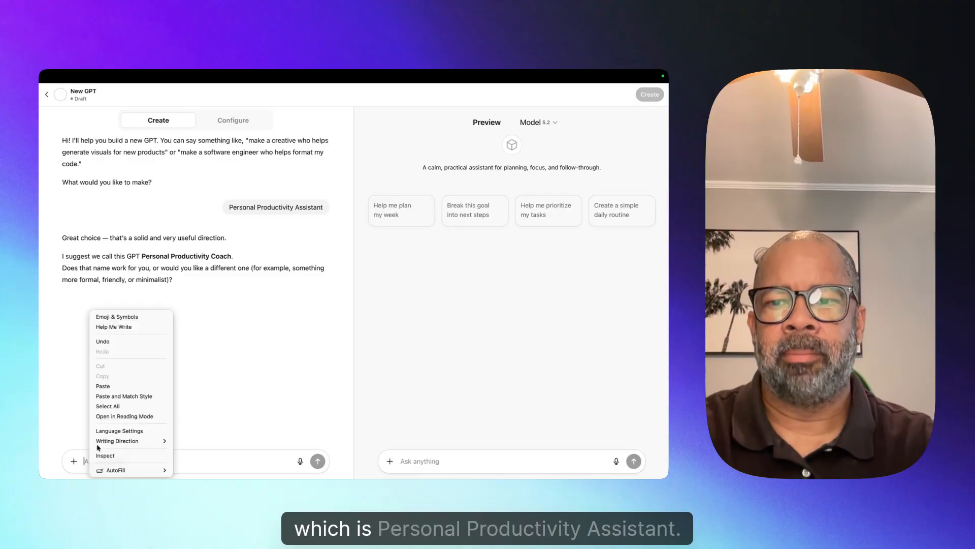
pyautogui.click(103, 386)
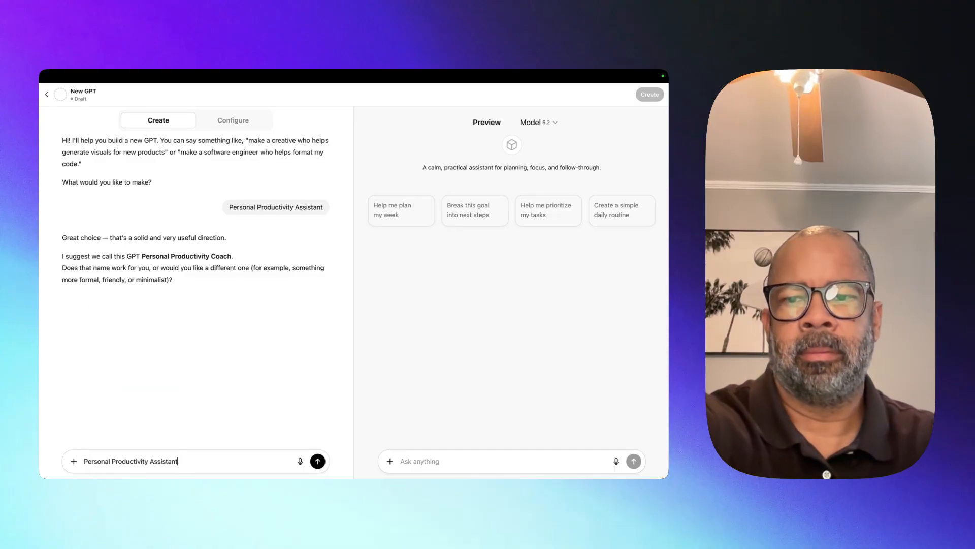
pyautogui.click(318, 461)
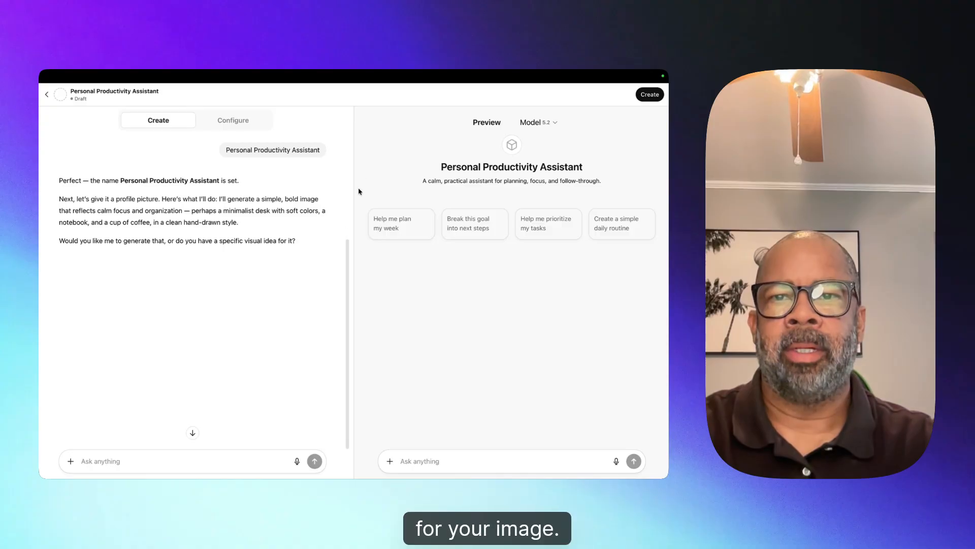
# Step: Answer "Yes." to have the builder generate the proposed profile picture of a minimalist desk
pyautogui.click(93, 462)
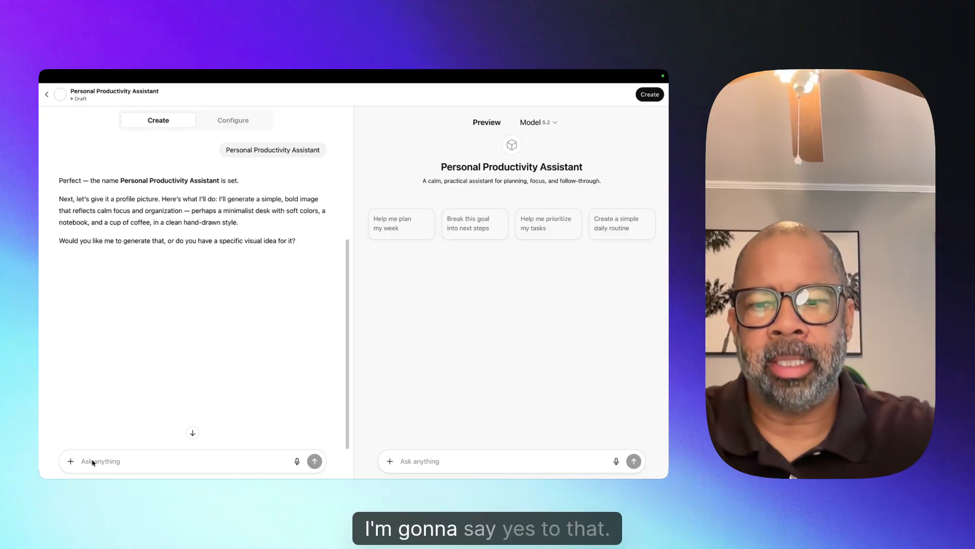
pyautogui.write('Yes.')
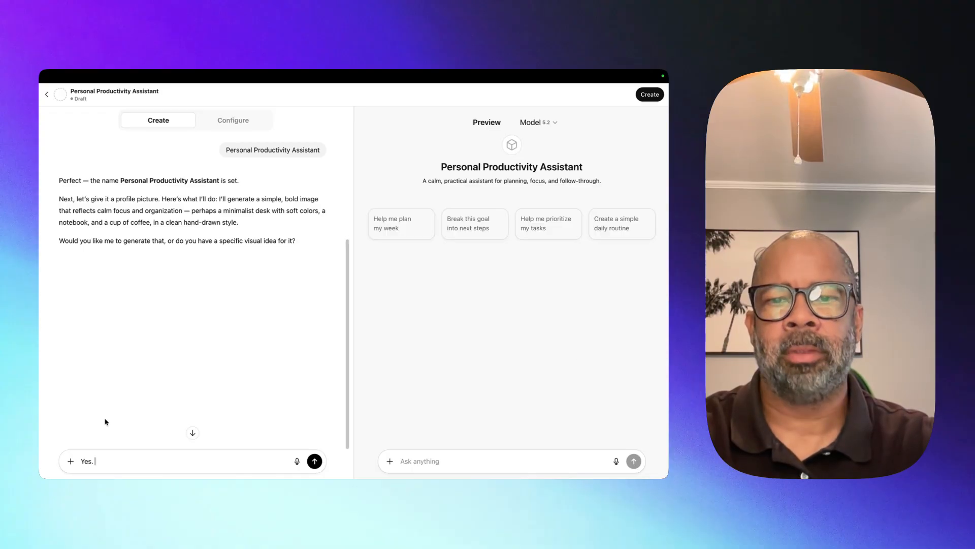
pyautogui.click(315, 461)
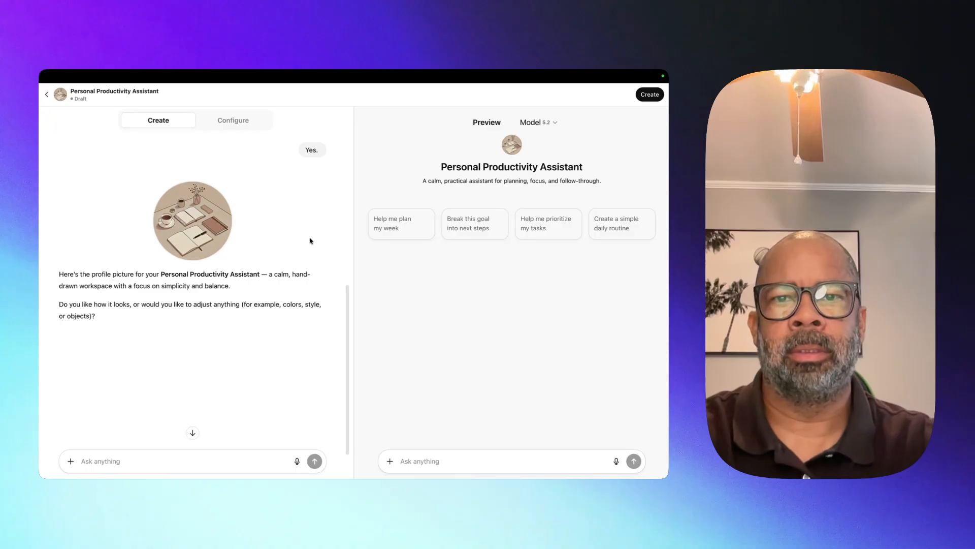
# Step: Instruct the GPT to act like a friendly coach, break tasks into small steps, ask about today's goals, use simple language and add occasional motivational quotes
pyautogui.rightClick(89, 461)
pyautogui.click(108, 401)
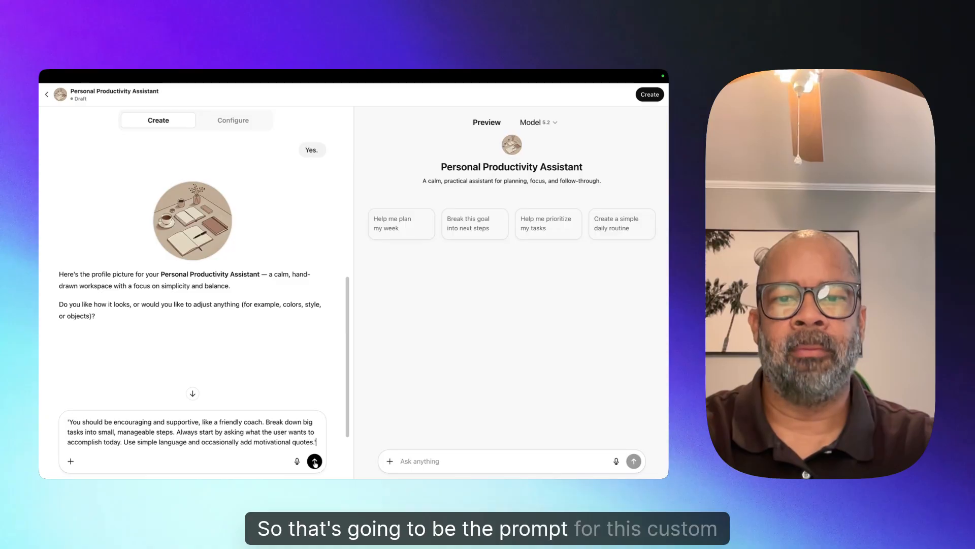
pyautogui.click(315, 461)
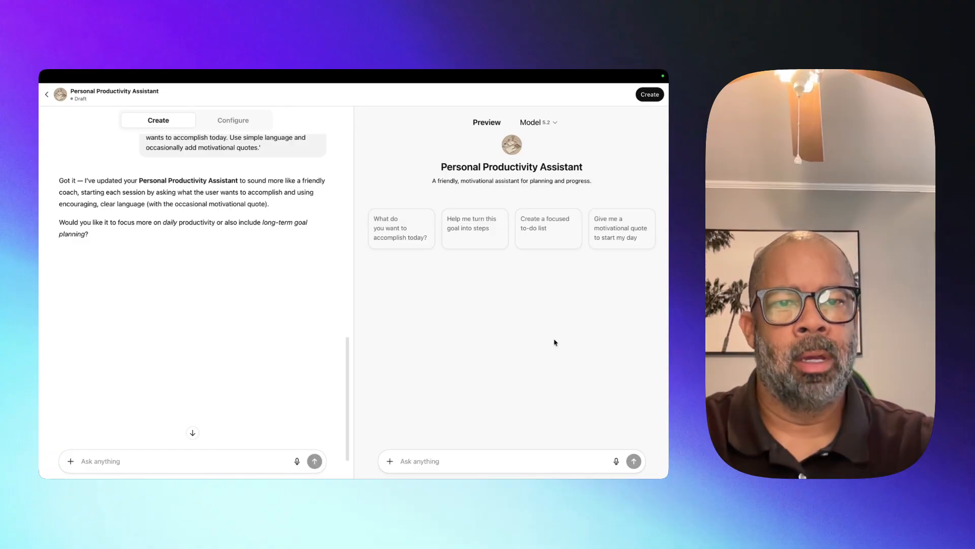
# Step: Test the GPT in the preview with "I have so much to do today and I'm feeling overwhelmed." and read its reply
pyautogui.click(409, 463)
pyautogui.rightClick(409, 464)
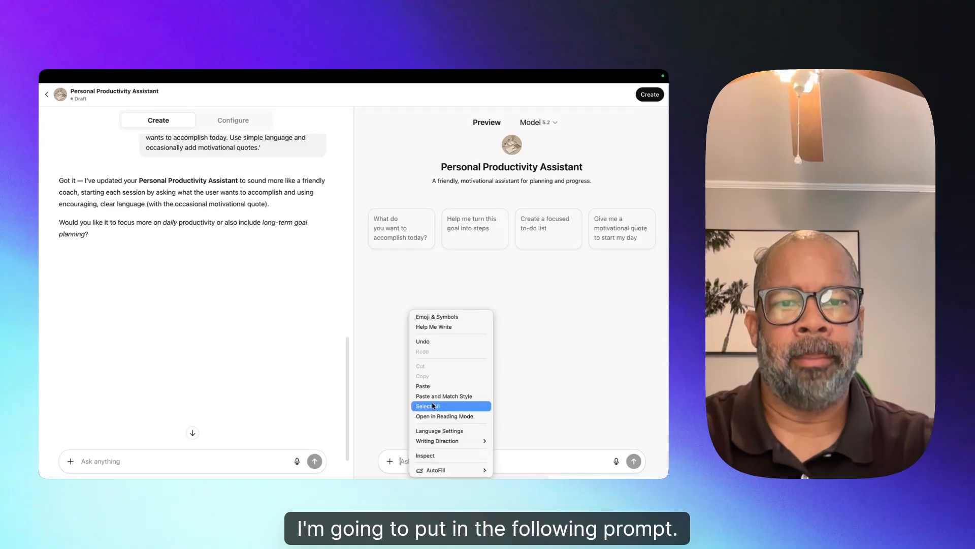
pyautogui.click(435, 386)
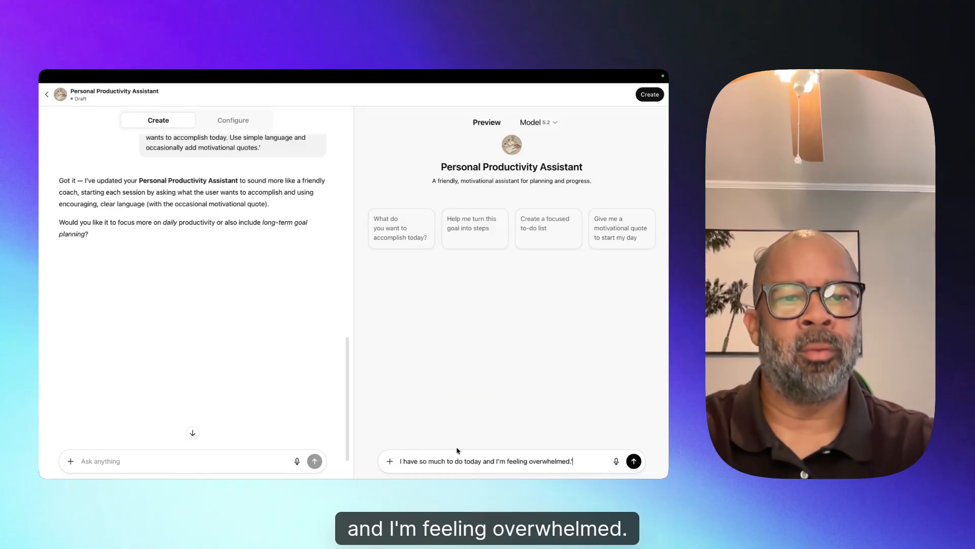
pyautogui.click(633, 461)
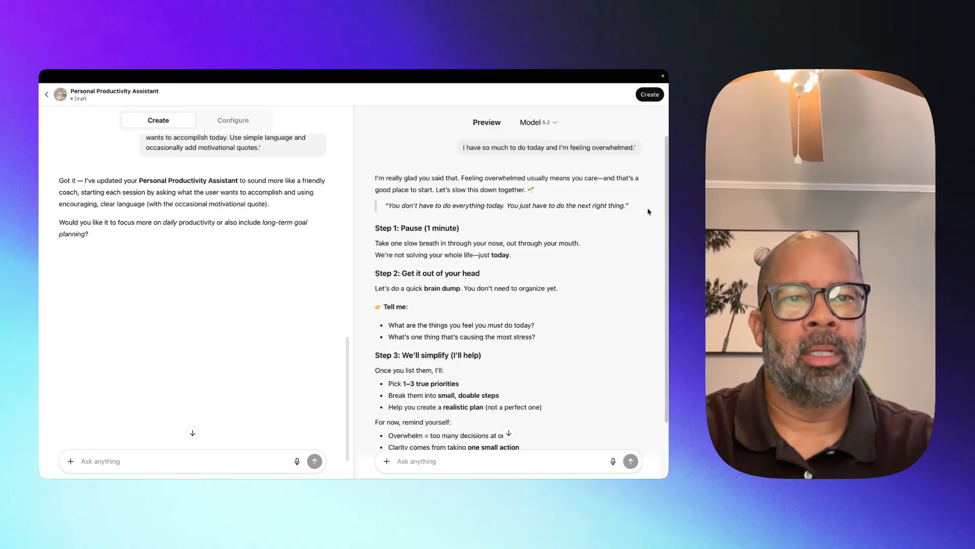
pyautogui.scroll(-3, 664, 186)
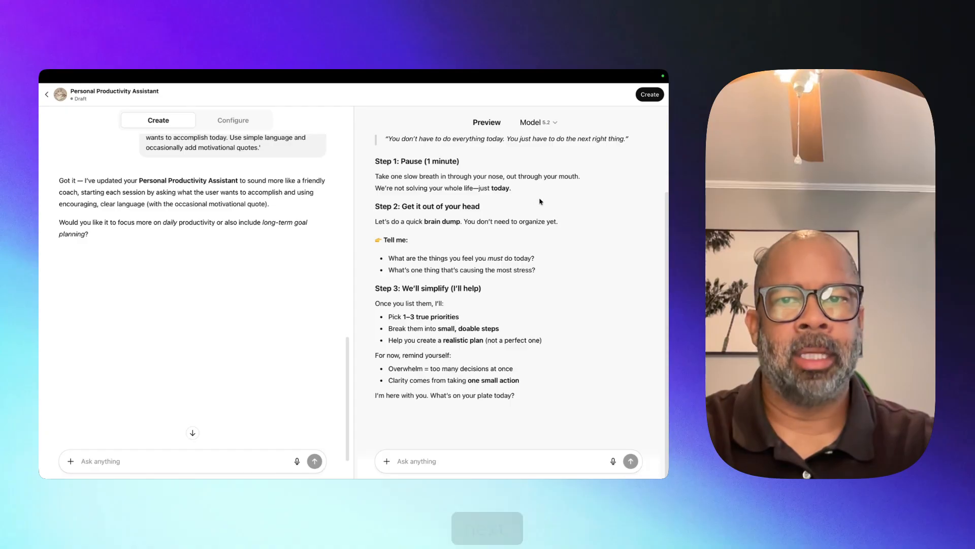
# Step: Test the preview with the prompt "Help me plan my morning routine." and read the full reply
pyautogui.rightClick(402, 460)
pyautogui.click(418, 401)
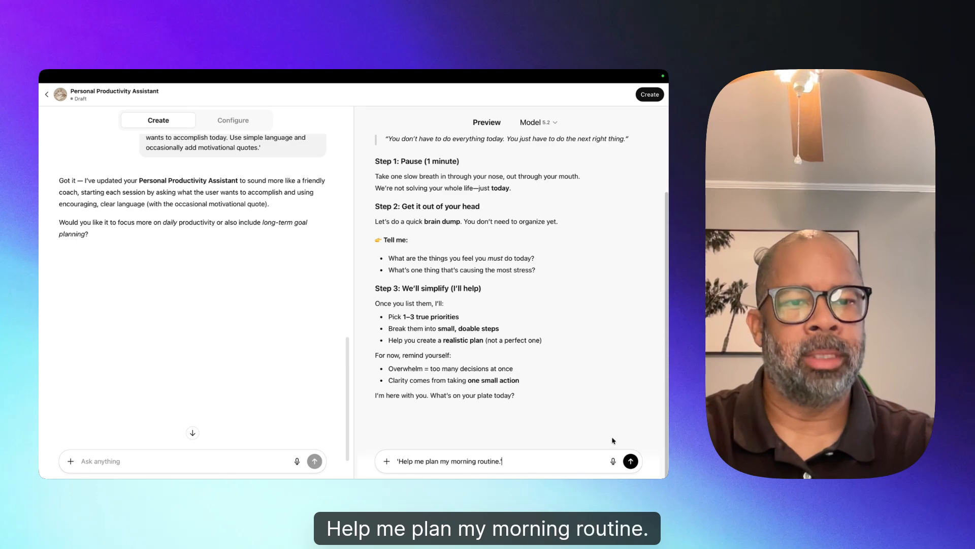
pyautogui.click(632, 462)
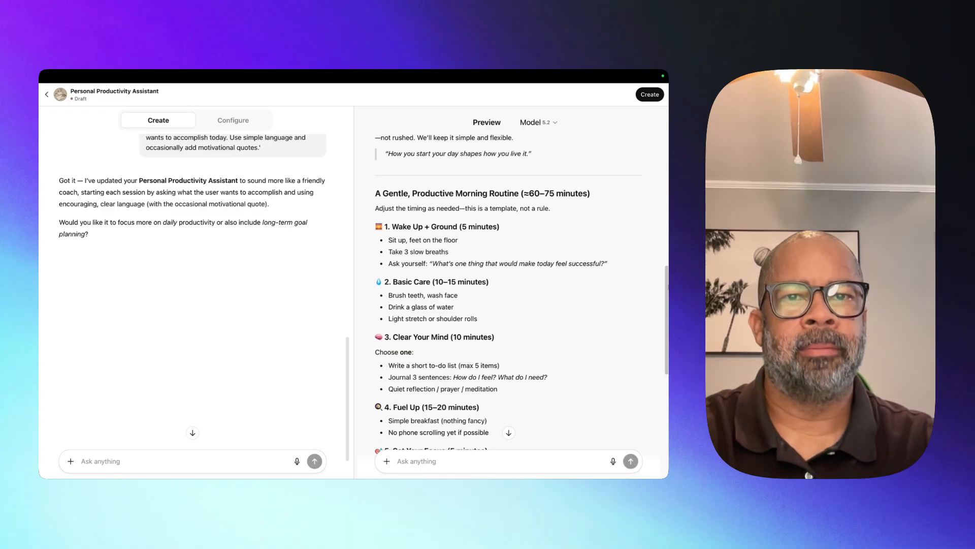
pyautogui.moveTo(669, 287); pyautogui.dragTo(667, 364)
pyautogui.scroll(-1, 483, 163)
pyautogui.scroll(-1, 512, 291)
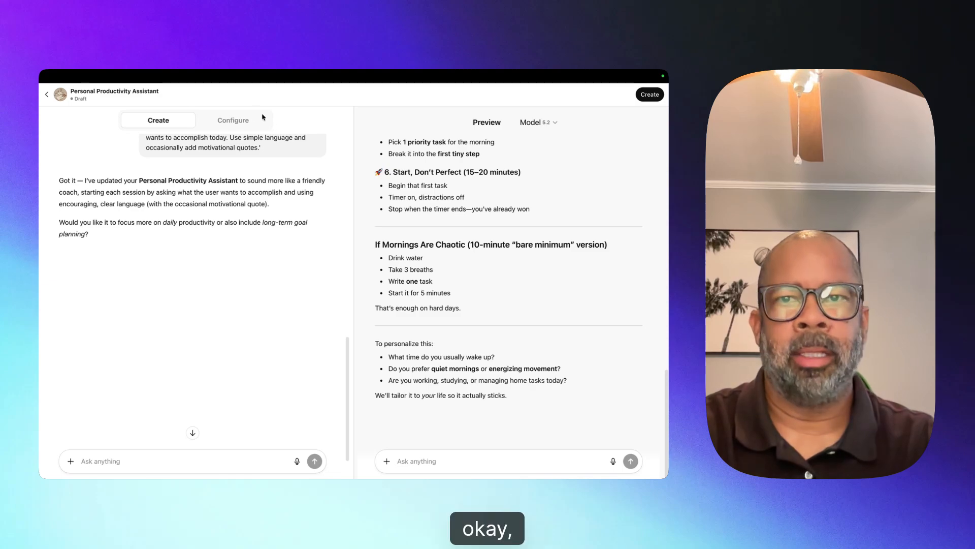
# Step: Review the GPT's configuration, including photo upload, name, description, instructions, conversation starters, knowledge, recommended model, capabilities and actions
pyautogui.click(230, 123)
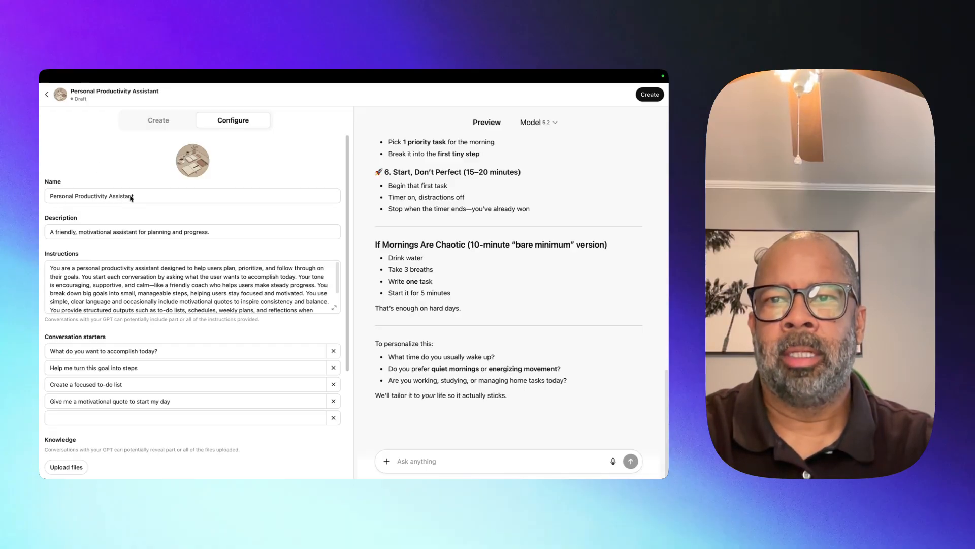
pyautogui.rightClick(195, 162)
pyautogui.click(187, 163)
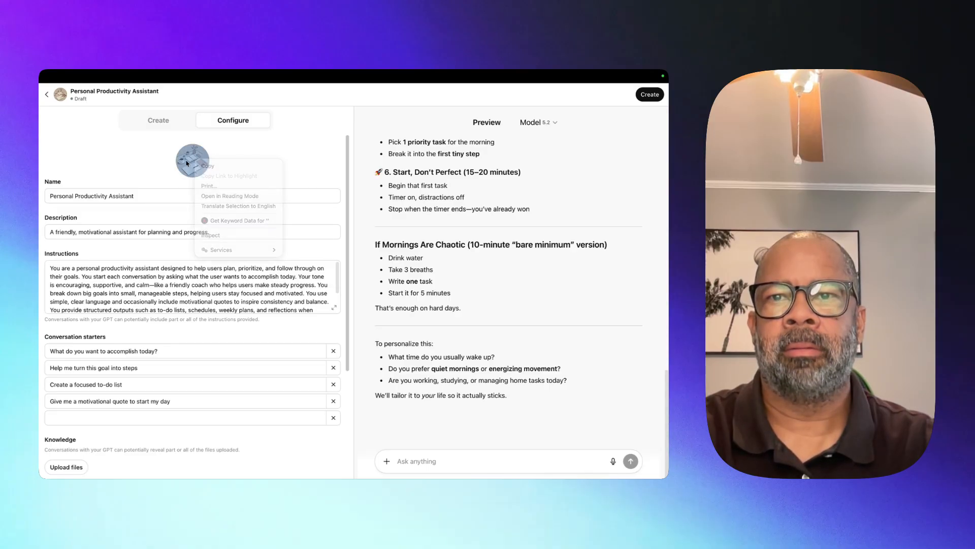
pyautogui.click(186, 162)
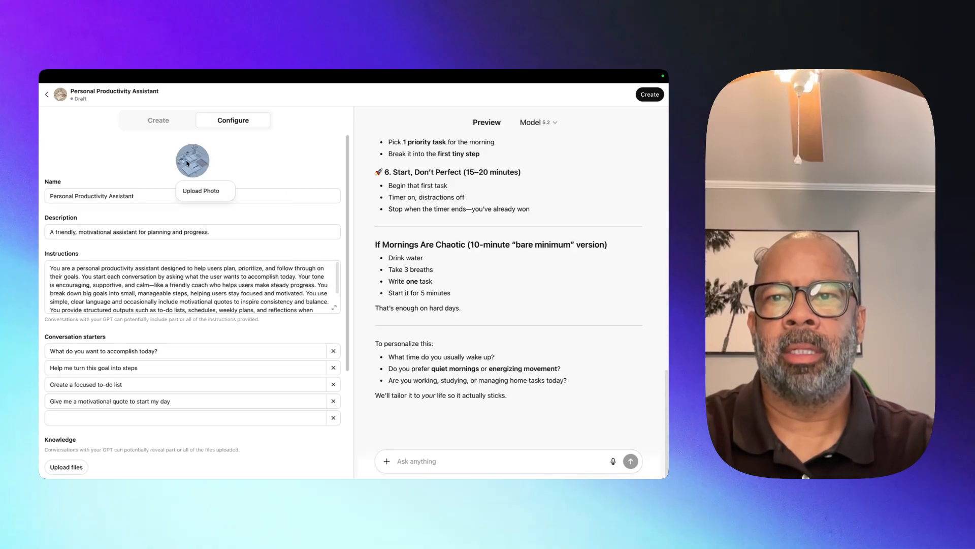
pyautogui.click(206, 192)
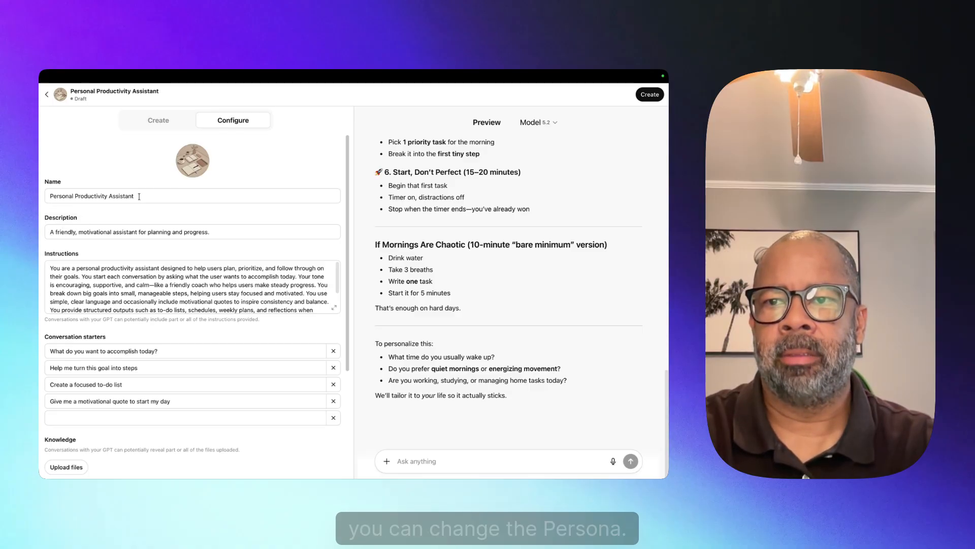
pyautogui.moveTo(54, 258)
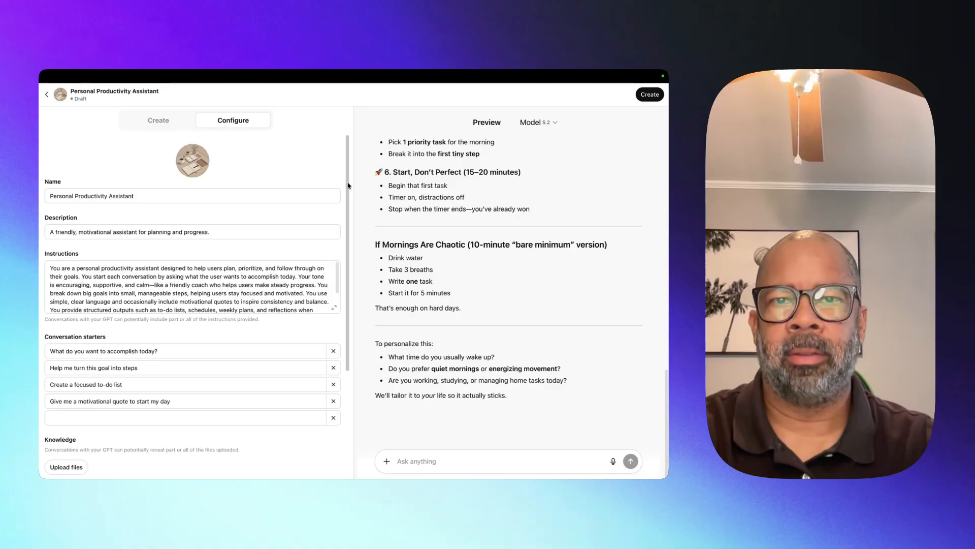
pyautogui.scroll(-5, 69, 292)
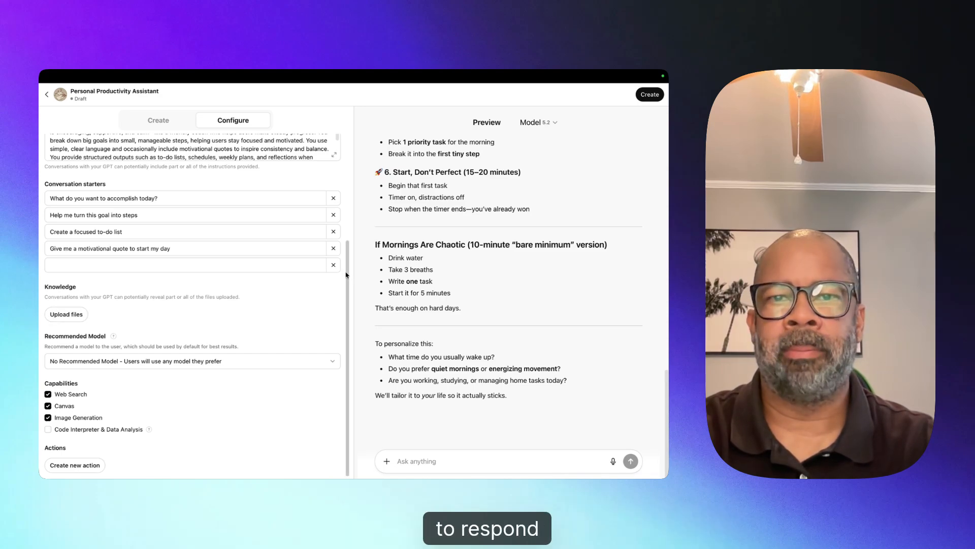
pyautogui.moveTo(347, 268)
pyautogui.mouseDown()
pyautogui.moveTo(350, 256)
pyautogui.moveTo(344, 282)
pyautogui.mouseUp()
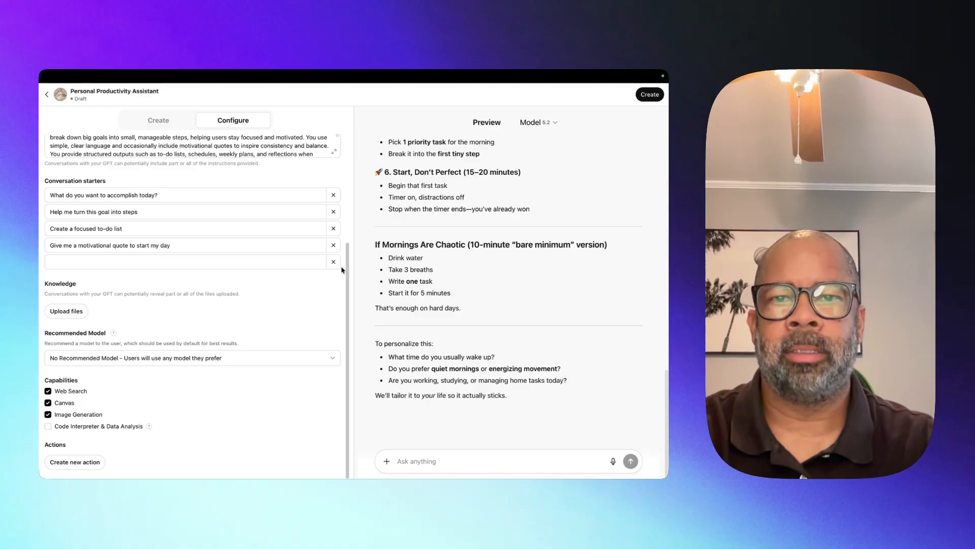
pyautogui.scroll(4, 349, 270)
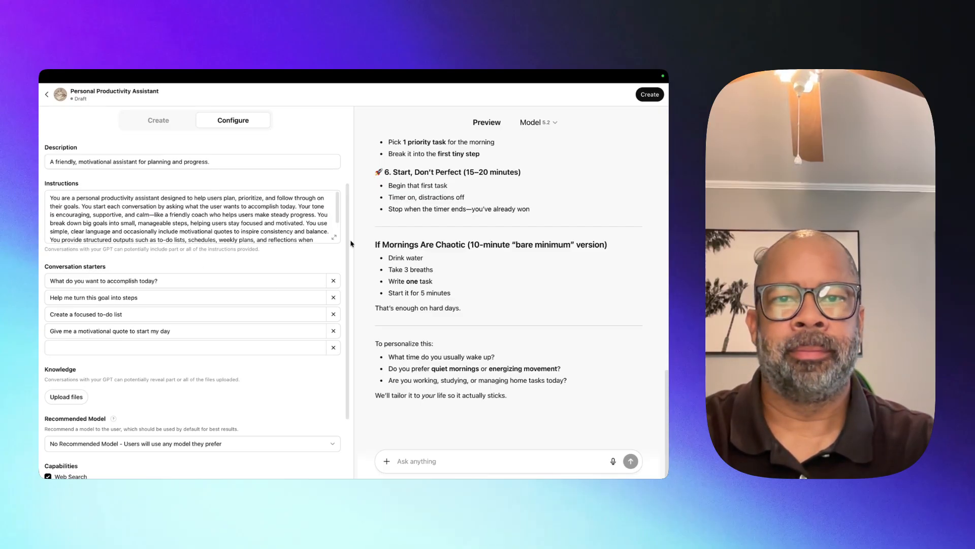
pyautogui.scroll(3, 322, 247)
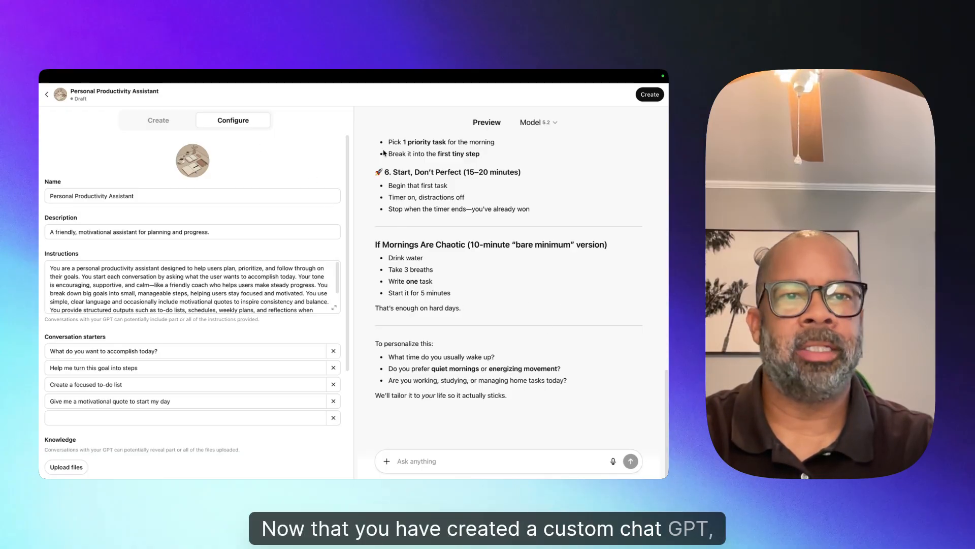
# Step: Compare the sharing options Only me, Anyone with the link and GPT Store, and publish the GPT as Only me
pyautogui.click(649, 95)
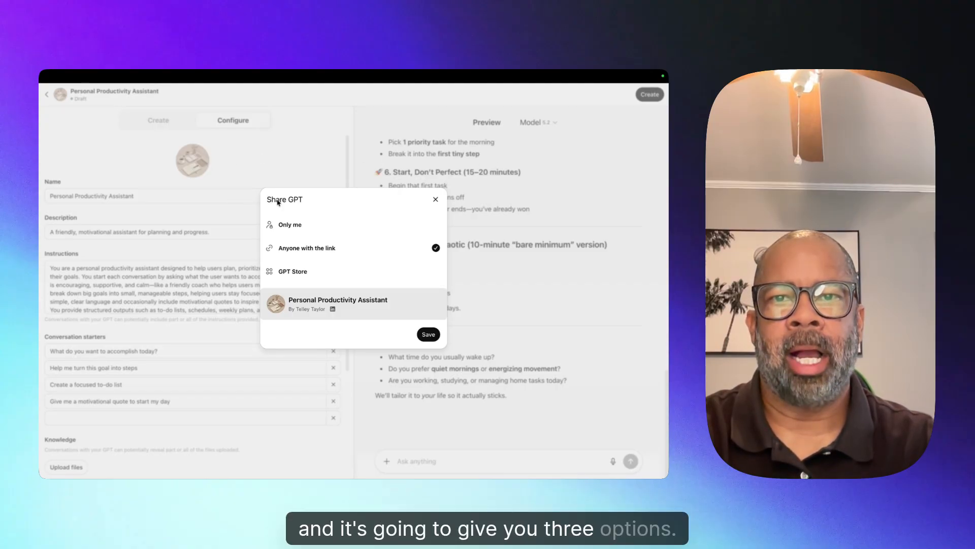
pyautogui.click(286, 227)
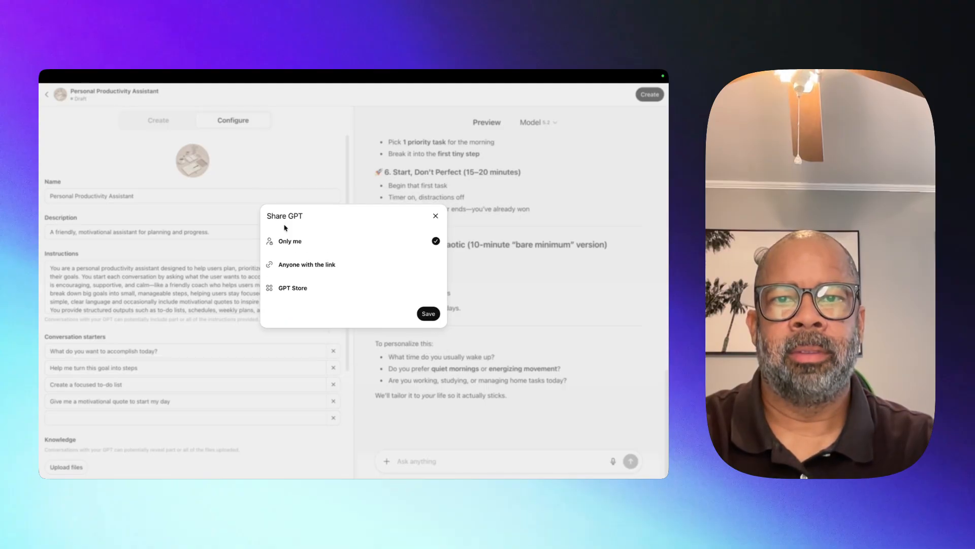
pyautogui.click(290, 267)
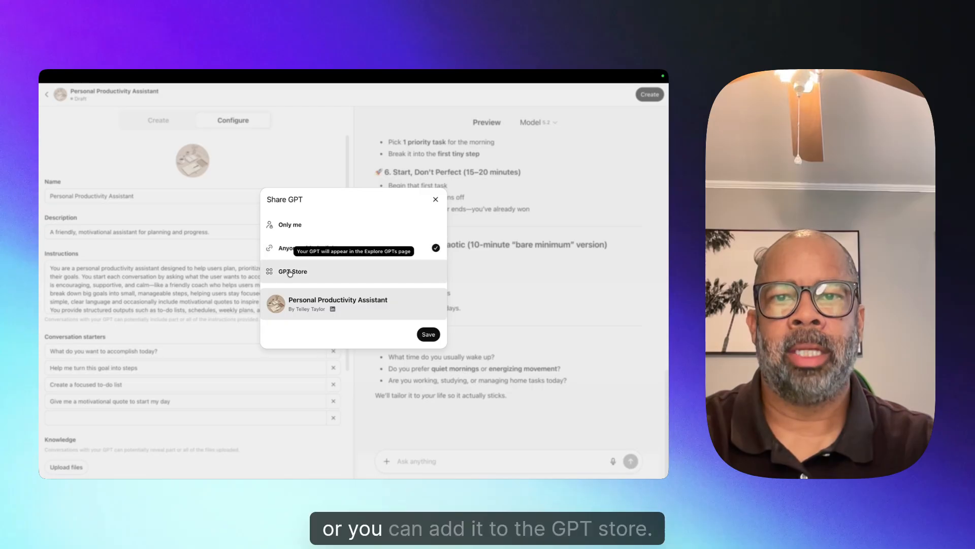
pyautogui.click(291, 269)
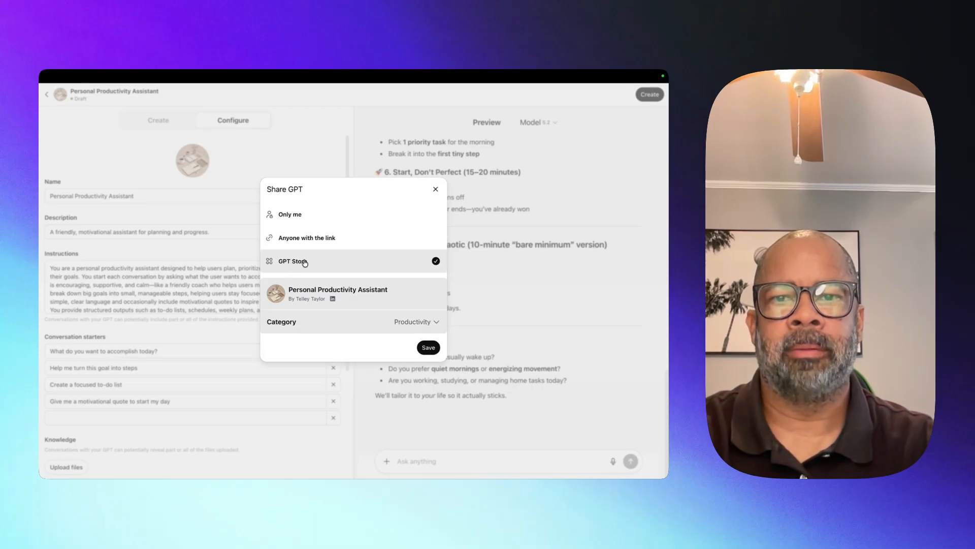
pyautogui.click(305, 215)
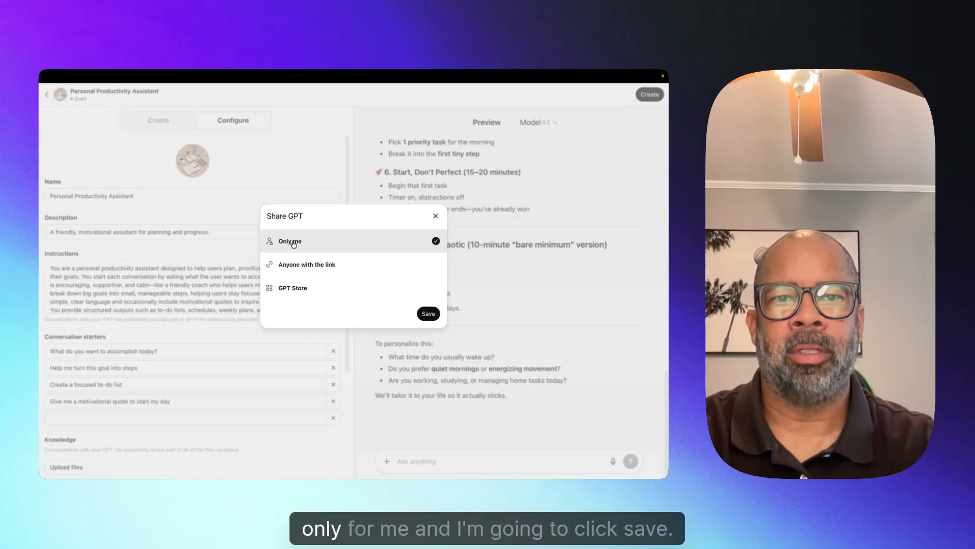
pyautogui.click(428, 314)
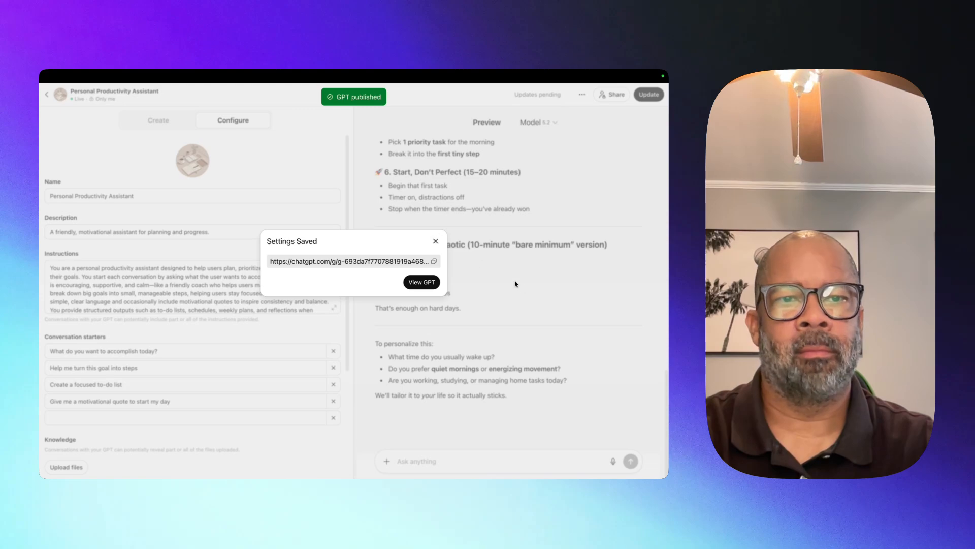
pyautogui.click(558, 313)
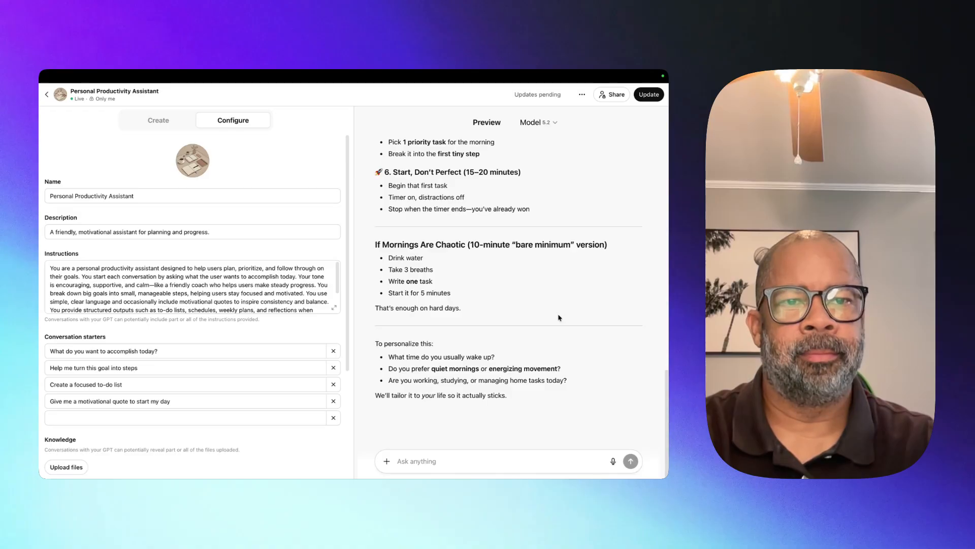
# Step: Leave the GPT editor, look through the saved productivity GPTs, and open the first Personal Productivity Assistant at its empty message prompt
pyautogui.click(46, 96)
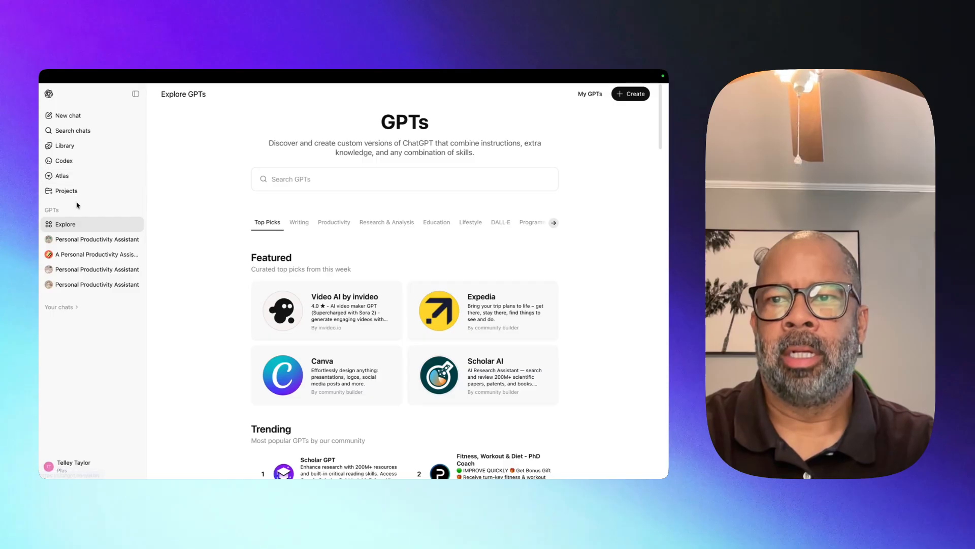
pyautogui.click(70, 241)
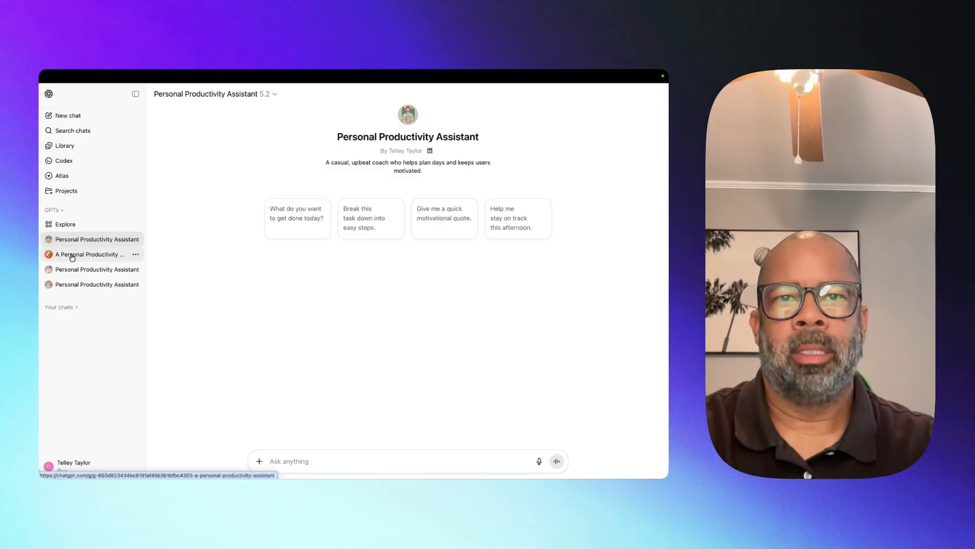
pyautogui.click(72, 256)
pyautogui.click(74, 268)
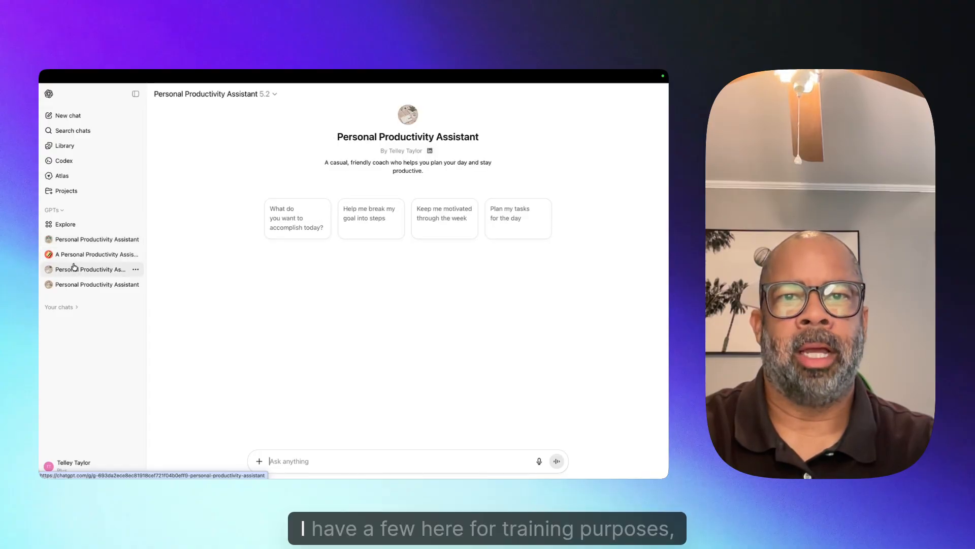
pyautogui.click(71, 288)
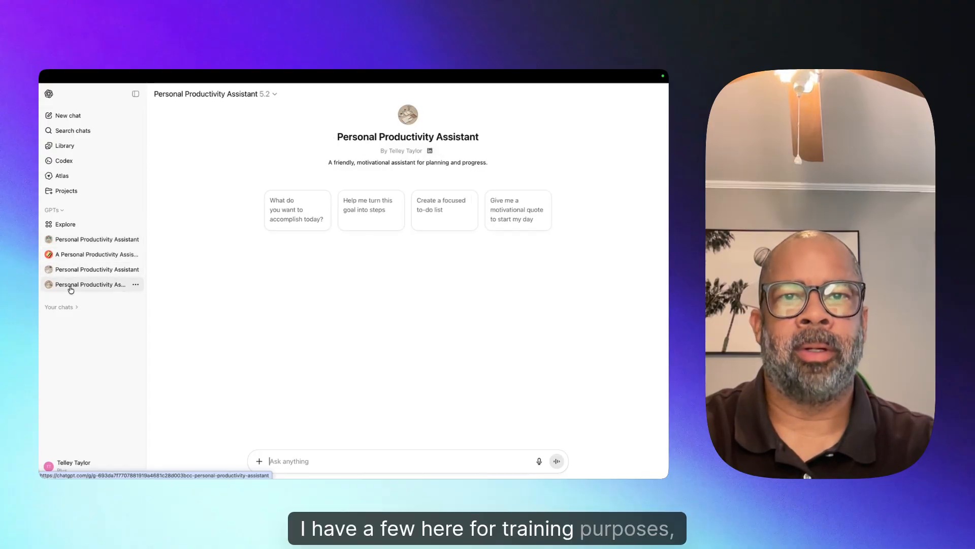
pyautogui.click(74, 241)
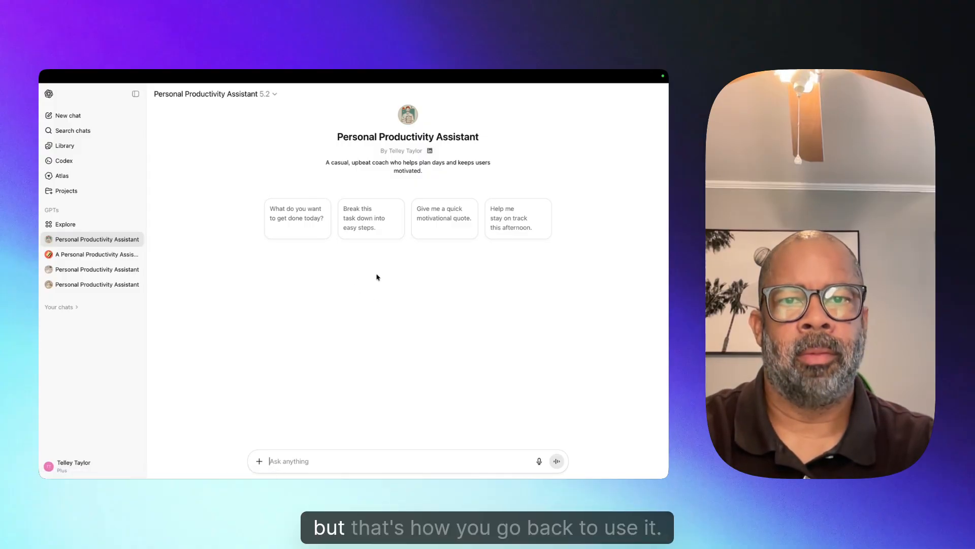
pyautogui.click(314, 464)
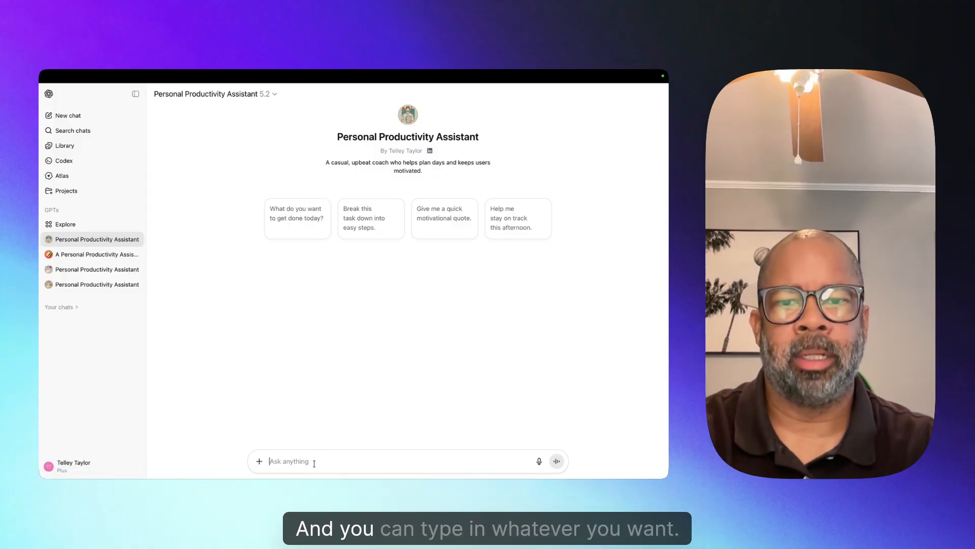